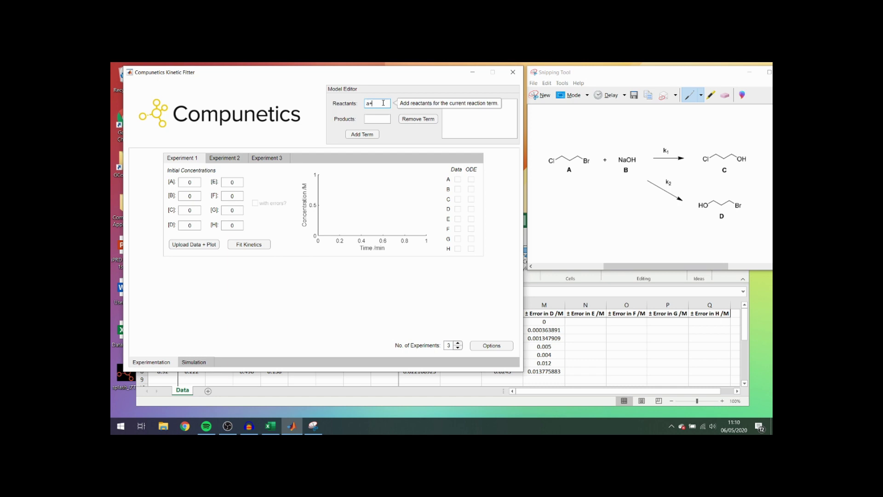
# Step: Add the reaction terms A+B -> C and A+B -> D to the kinetic model
pyautogui.click(380, 118)
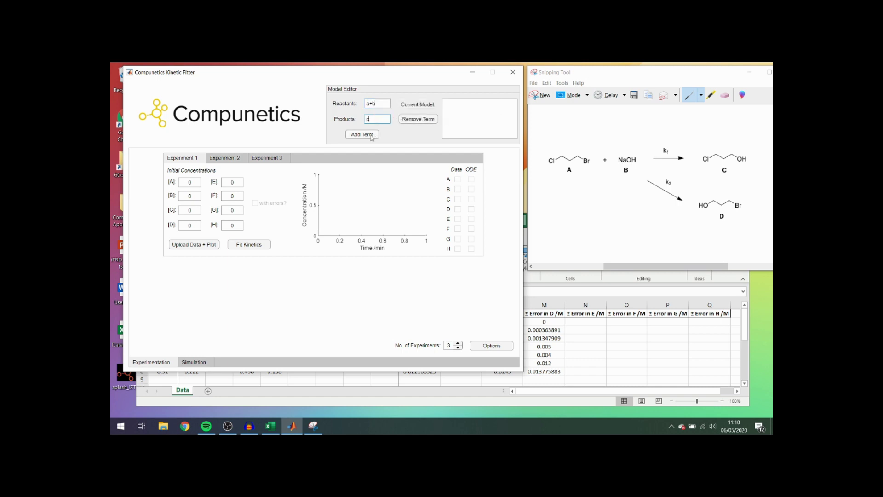
pyautogui.click(372, 137)
pyautogui.click(386, 103)
pyautogui.write('a')
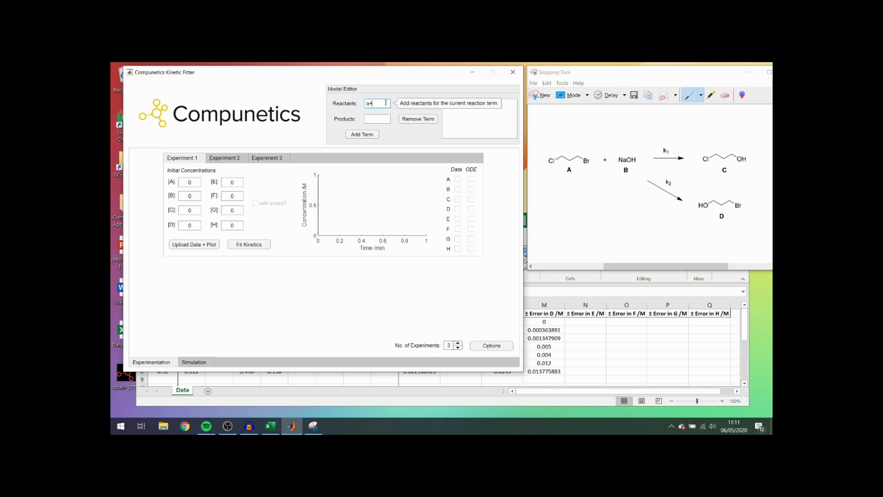
pyautogui.click(376, 118)
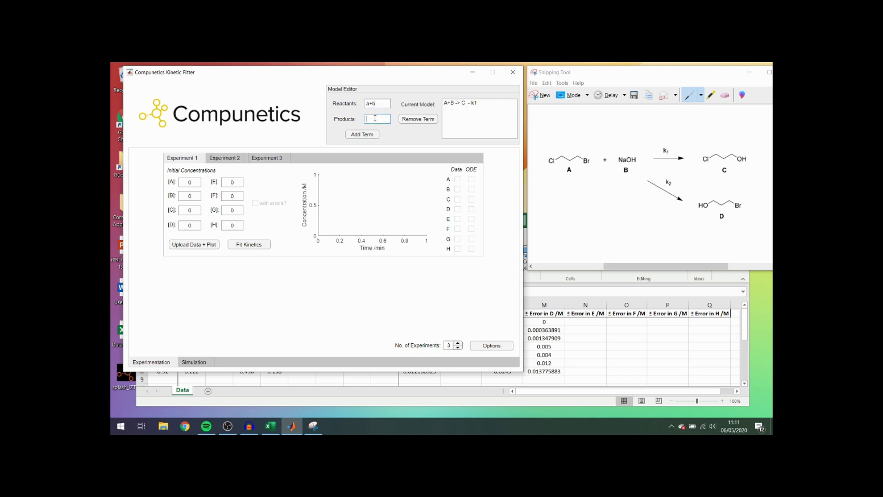
pyautogui.click(372, 134)
# Step: Switch to the DatasheetTemplateExampleData workbook in Excel to review its time, concentration and error columns, and minimise it
pyautogui.click(563, 328)
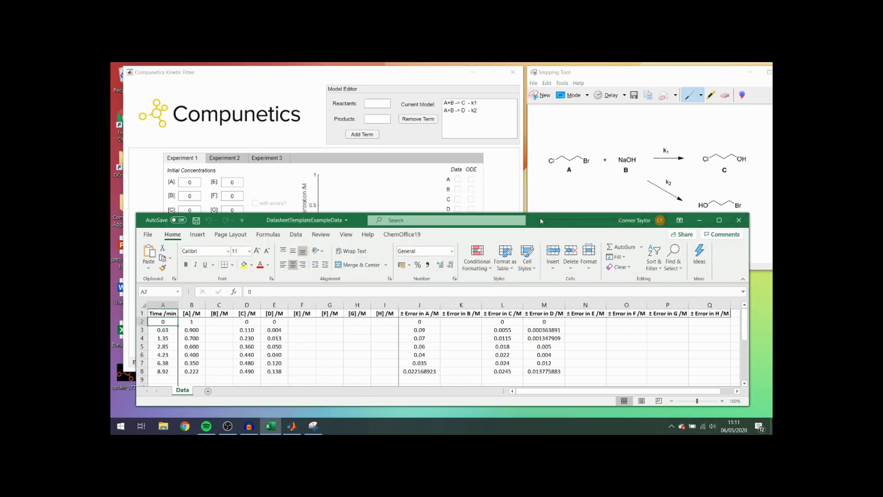
pyautogui.moveTo(541, 224); pyautogui.dragTo(548, 197)
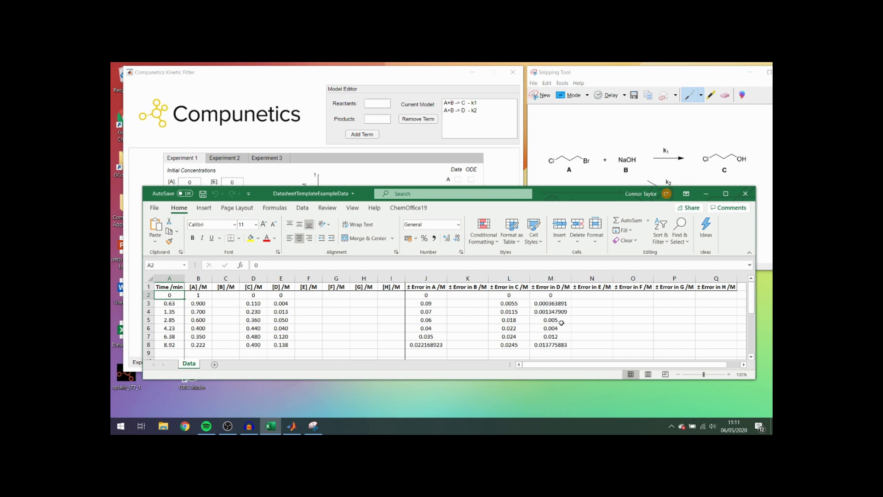
pyautogui.click(706, 194)
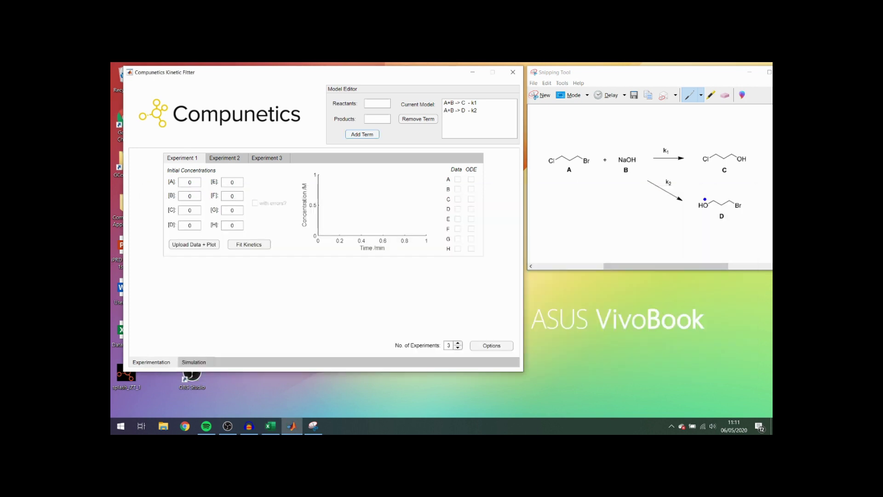
# Step: Upload and plot the DatasheetTemplateExampleData file for Experiment 1
pyautogui.click(194, 246)
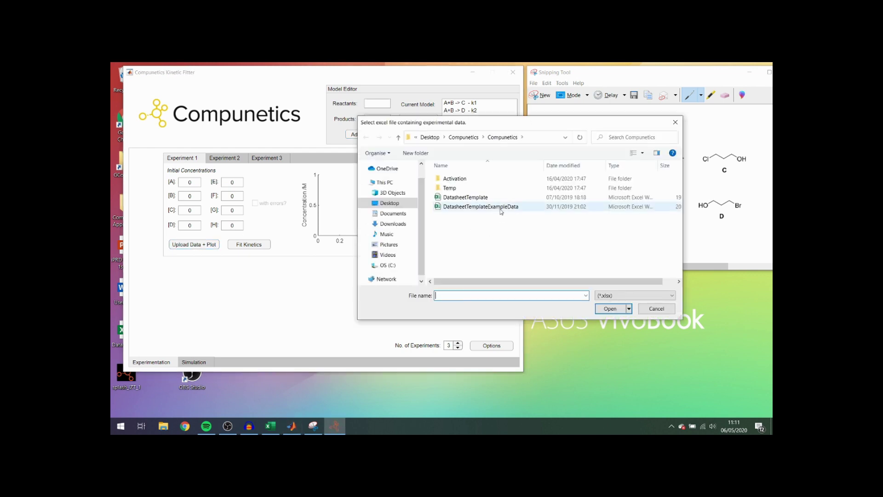
pyautogui.doubleClick(500, 207)
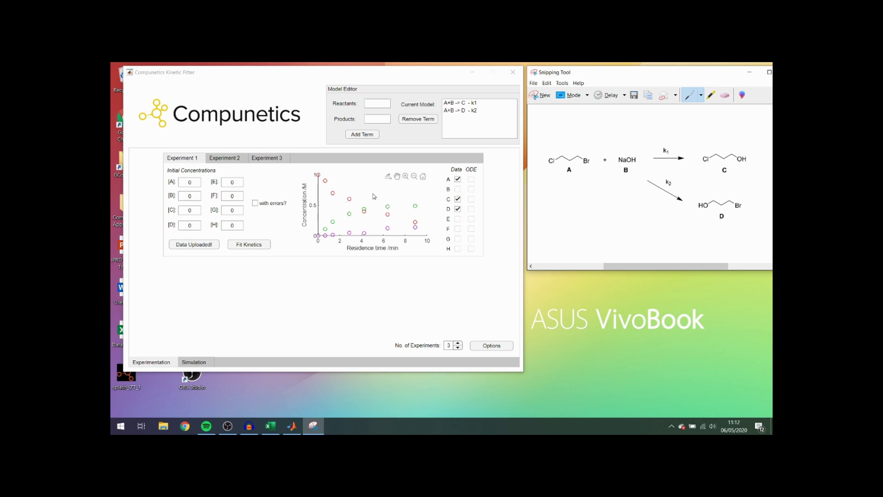
# Step: Toggle the experimental points for A and C off and on, and display the plotted data with errors
pyautogui.click(458, 179)
pyautogui.click(458, 179)
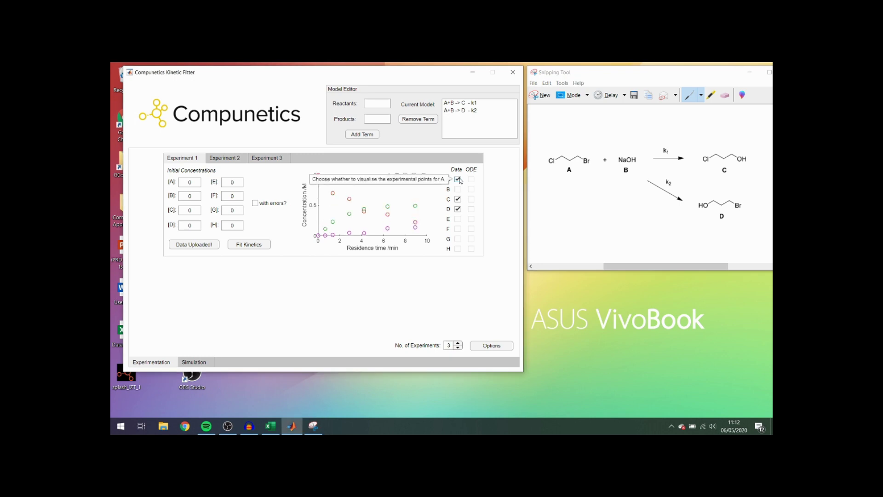
pyautogui.click(458, 199)
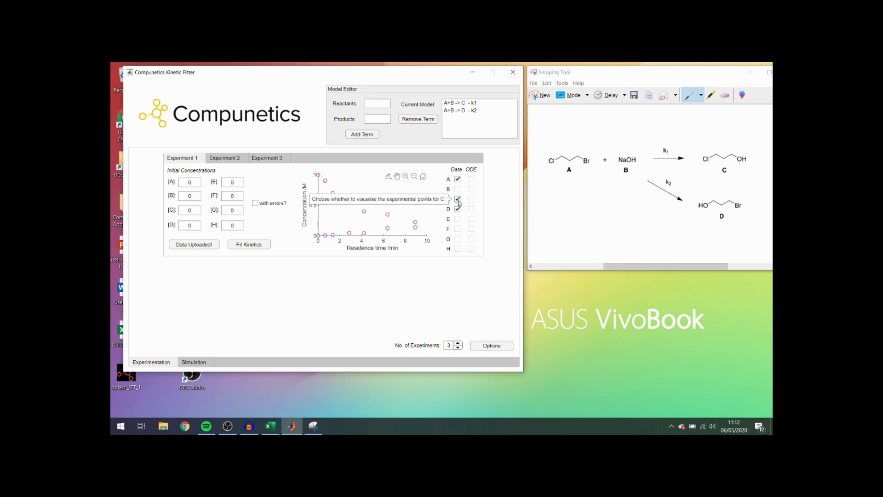
pyautogui.click(458, 199)
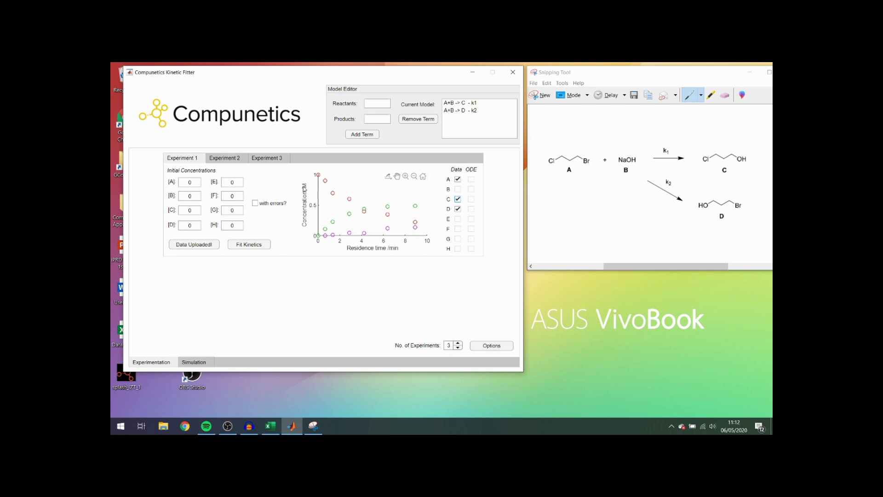
pyautogui.click(269, 207)
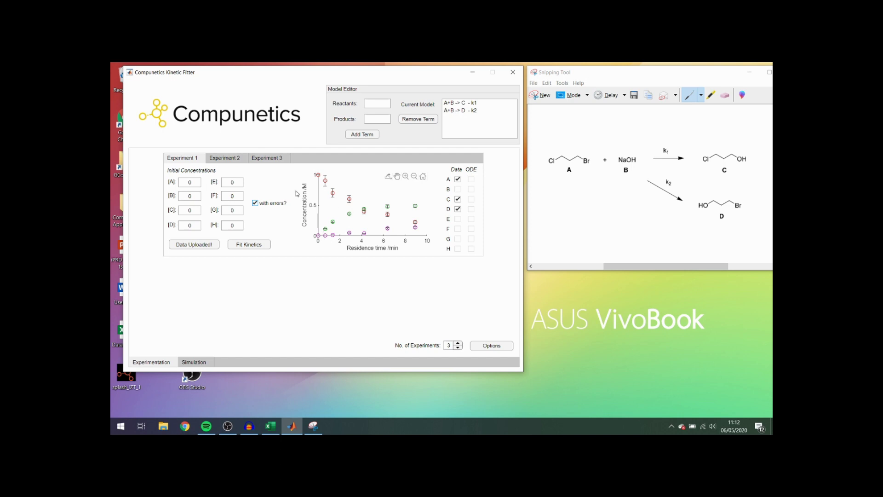
# Step: Set the initial concentrations in Experiment 1 to 1 for A and 1.1 for B, and fit the kinetics
pyautogui.click(196, 182)
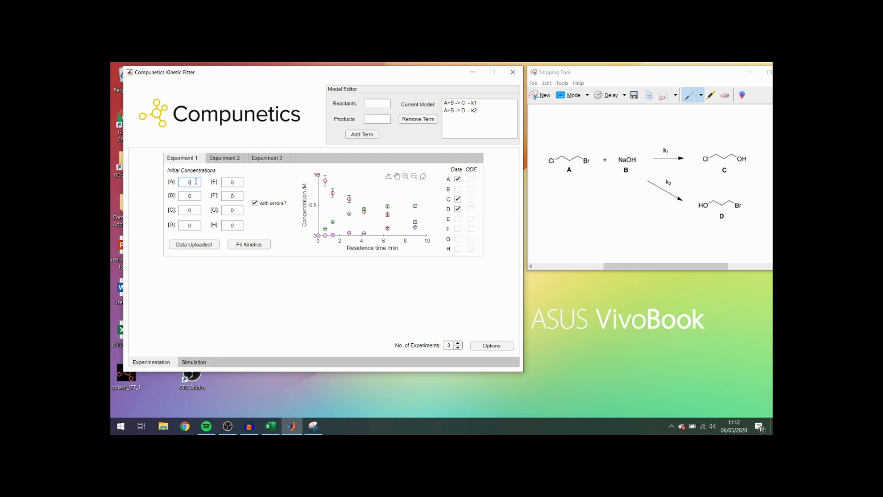
pyautogui.press('BackSpace')
pyautogui.write('1')
pyautogui.press('BackSpace')
pyautogui.write('1')
pyautogui.click(271, 232)
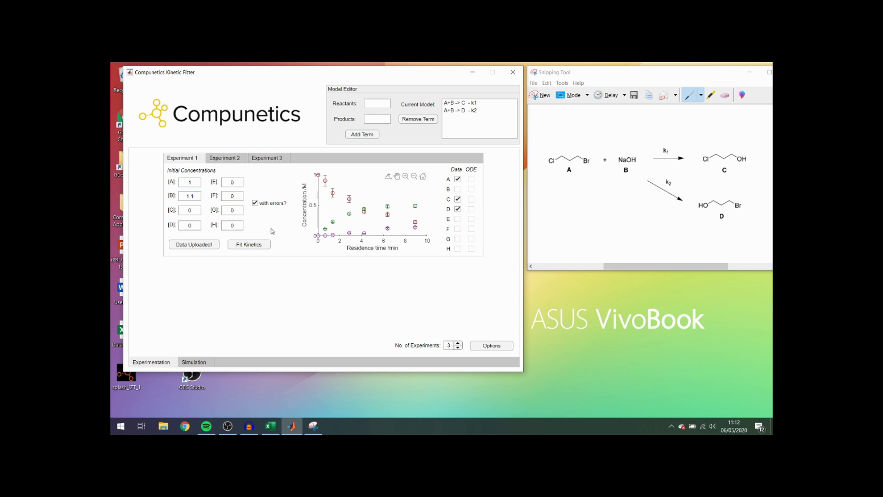
pyautogui.click(256, 249)
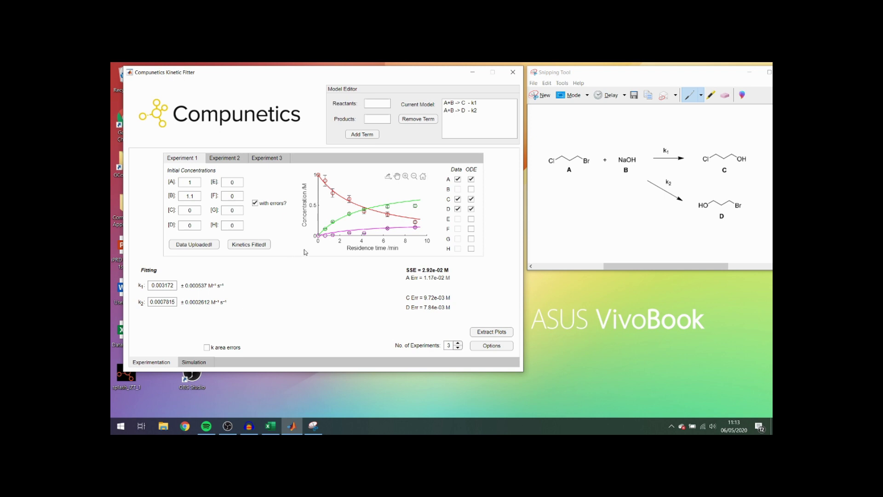
# Step: Display the ODE curve for B with k area errors on the fitted plot, and hide both again
pyautogui.click(471, 190)
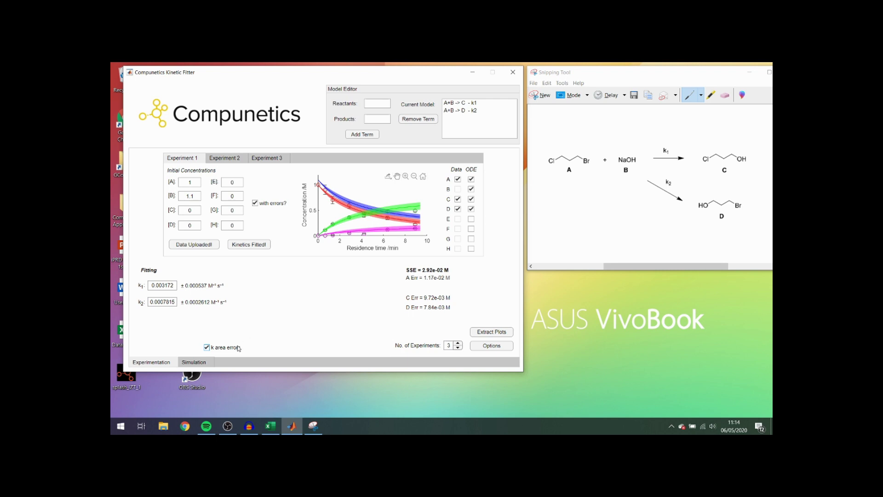
pyautogui.click(471, 189)
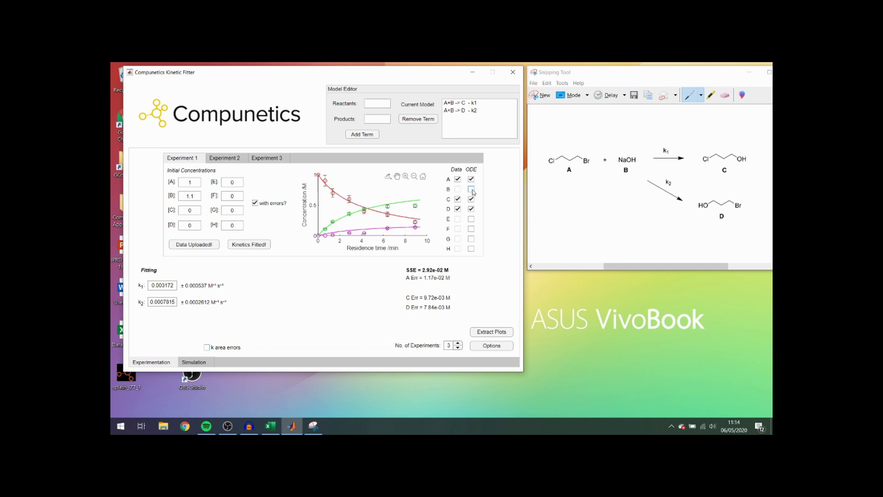
# Step: Hide the experimental data points for D, C and A, leaving only their ODE curves on the plot
pyautogui.click(458, 209)
pyautogui.click(460, 199)
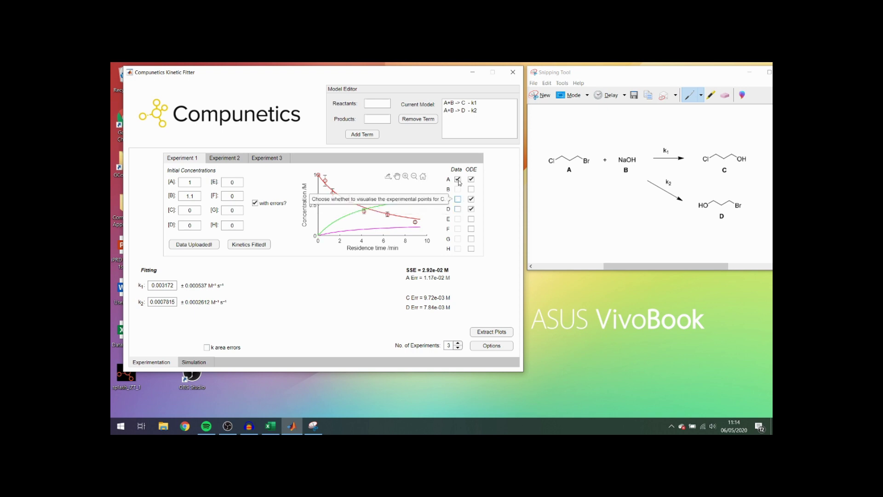
pyautogui.click(459, 180)
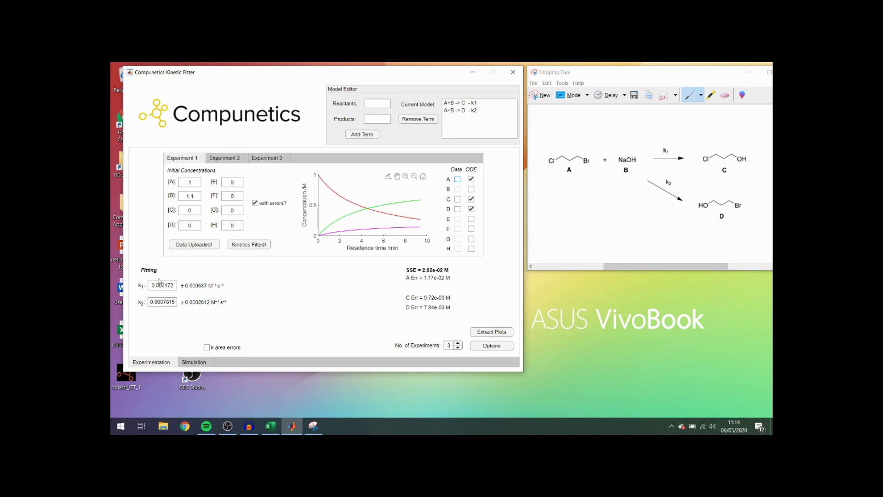
# Step: Set the initial concentration of B in Experiment 1 to 1.5 and update the curves
pyautogui.click(197, 197)
pyautogui.press('BackSpace')
pyautogui.press('BackSpace')
pyautogui.write('.5')
pyautogui.press('Return')
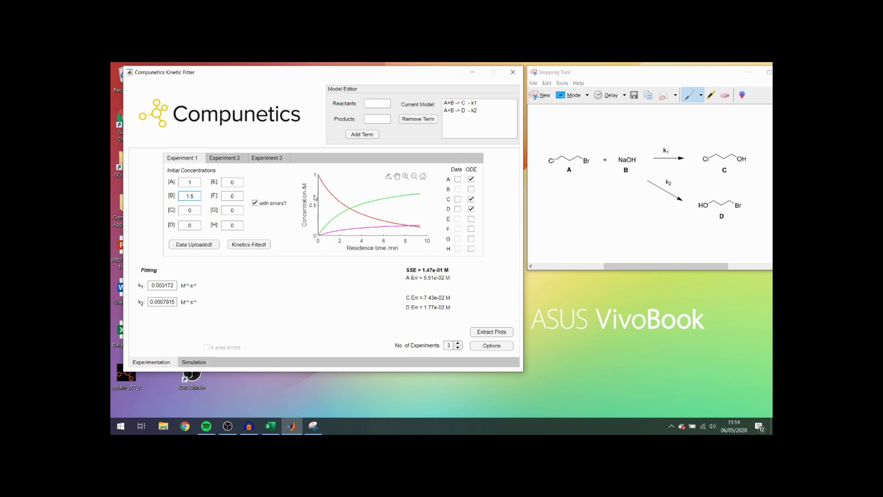
# Step: Set the initial concentration of A in Experiment 1 to 0.8 and update the curves
pyautogui.click(193, 181)
pyautogui.press('BackSpace')
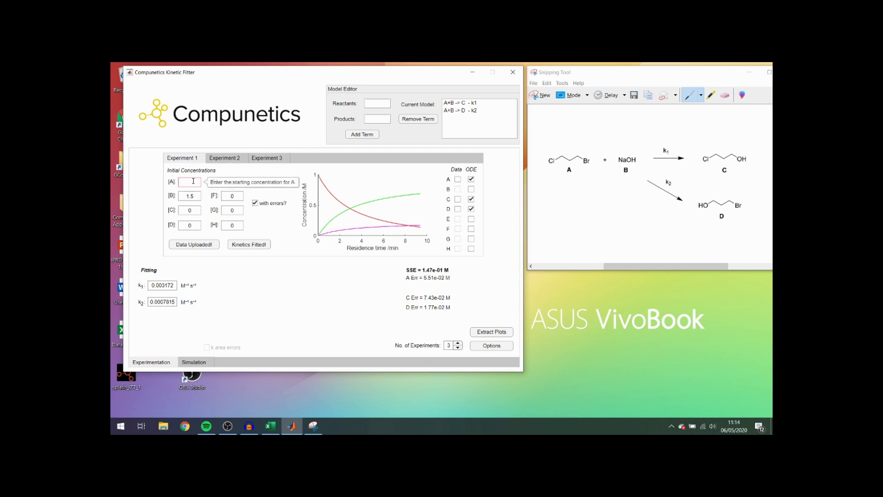
pyautogui.write('0')
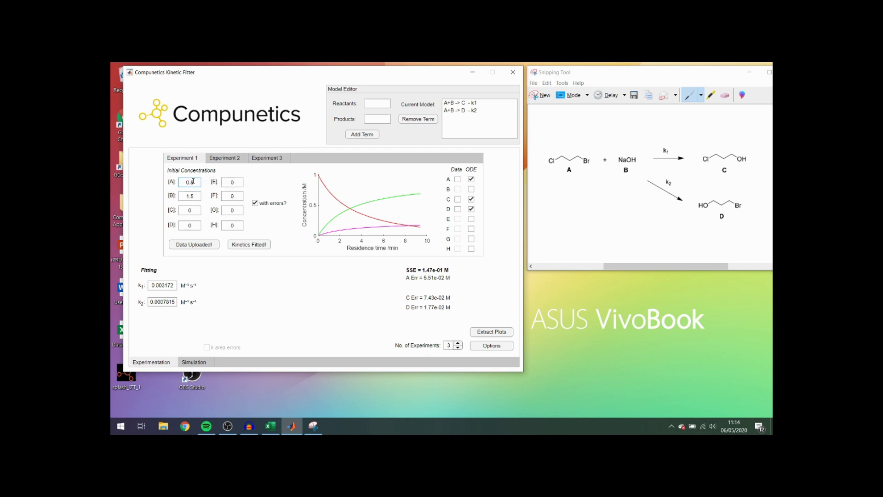
pyautogui.write('.8')
pyautogui.press('Return')
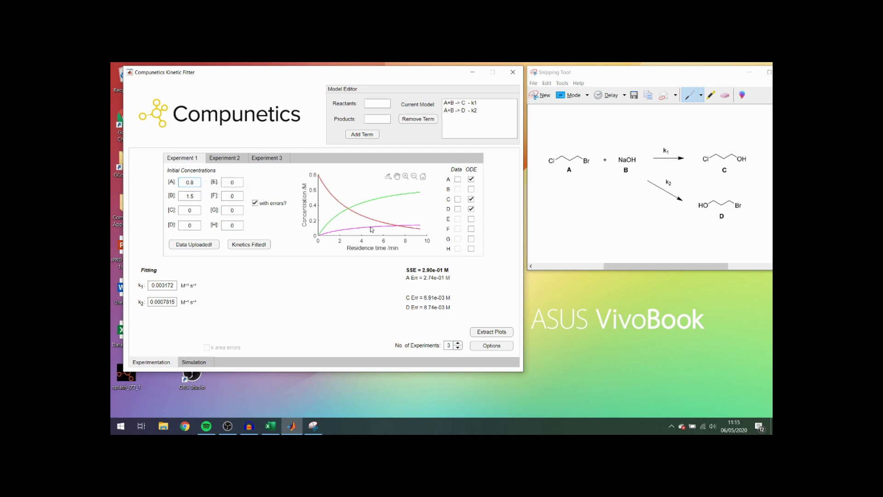